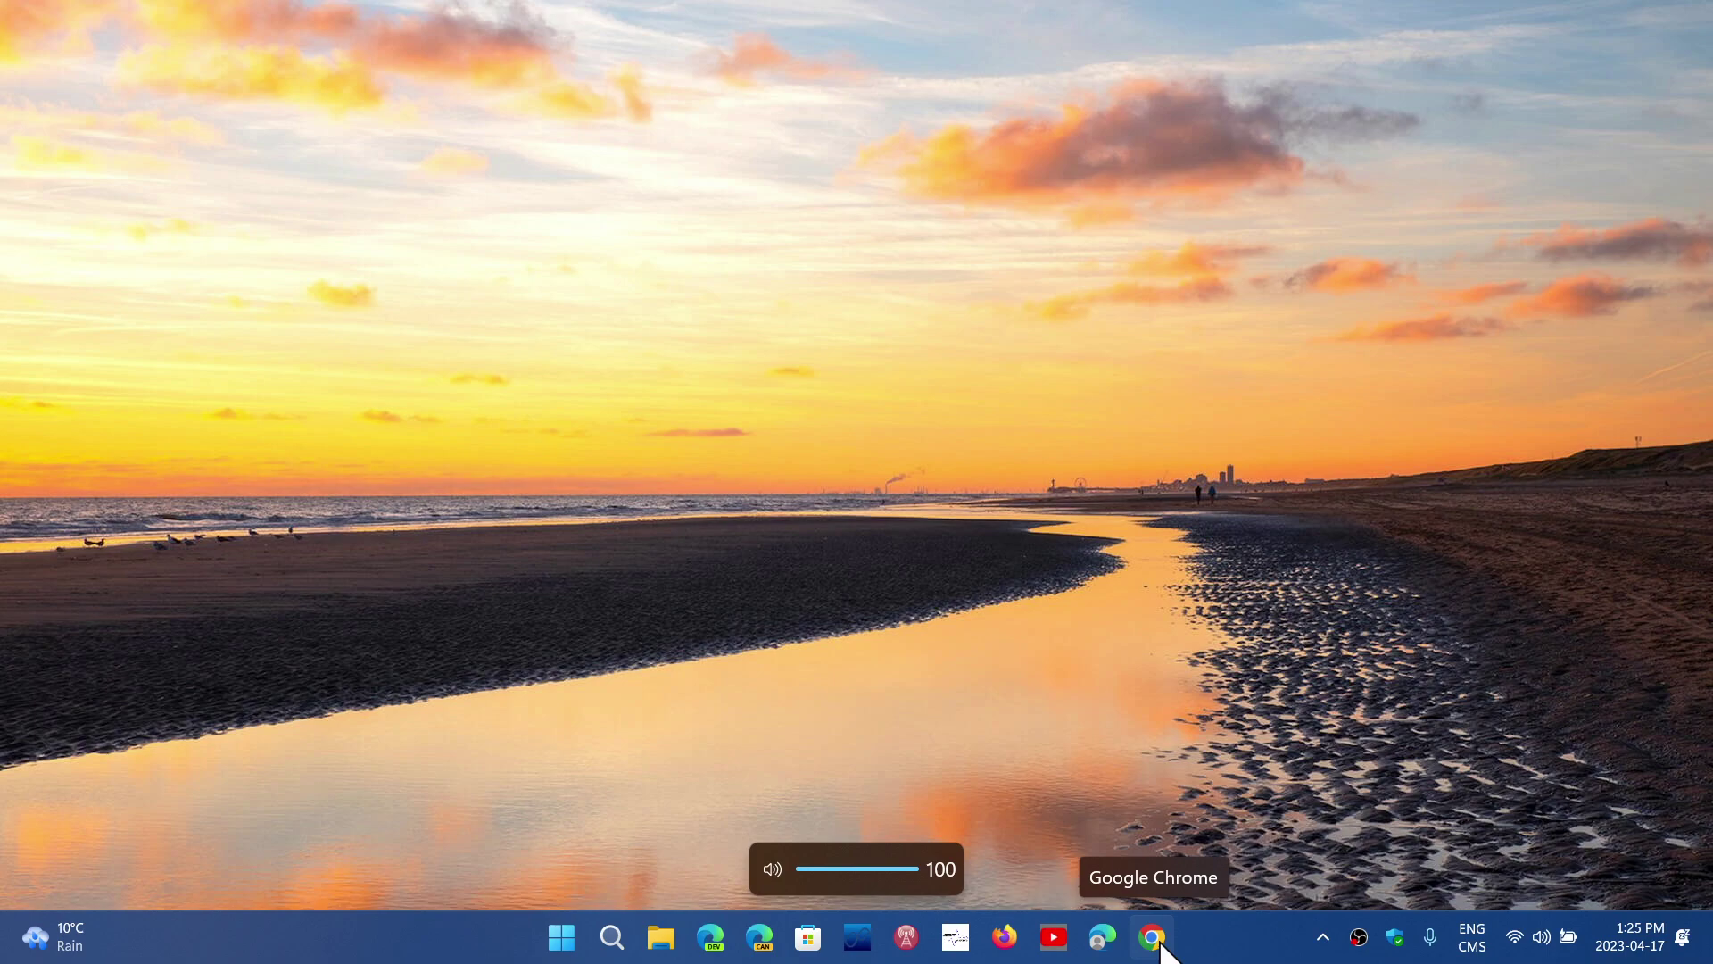
# Launch Chrome and open its About page showing version 112.0.5615.121 is up to date.
pyautogui.click(1153, 936)
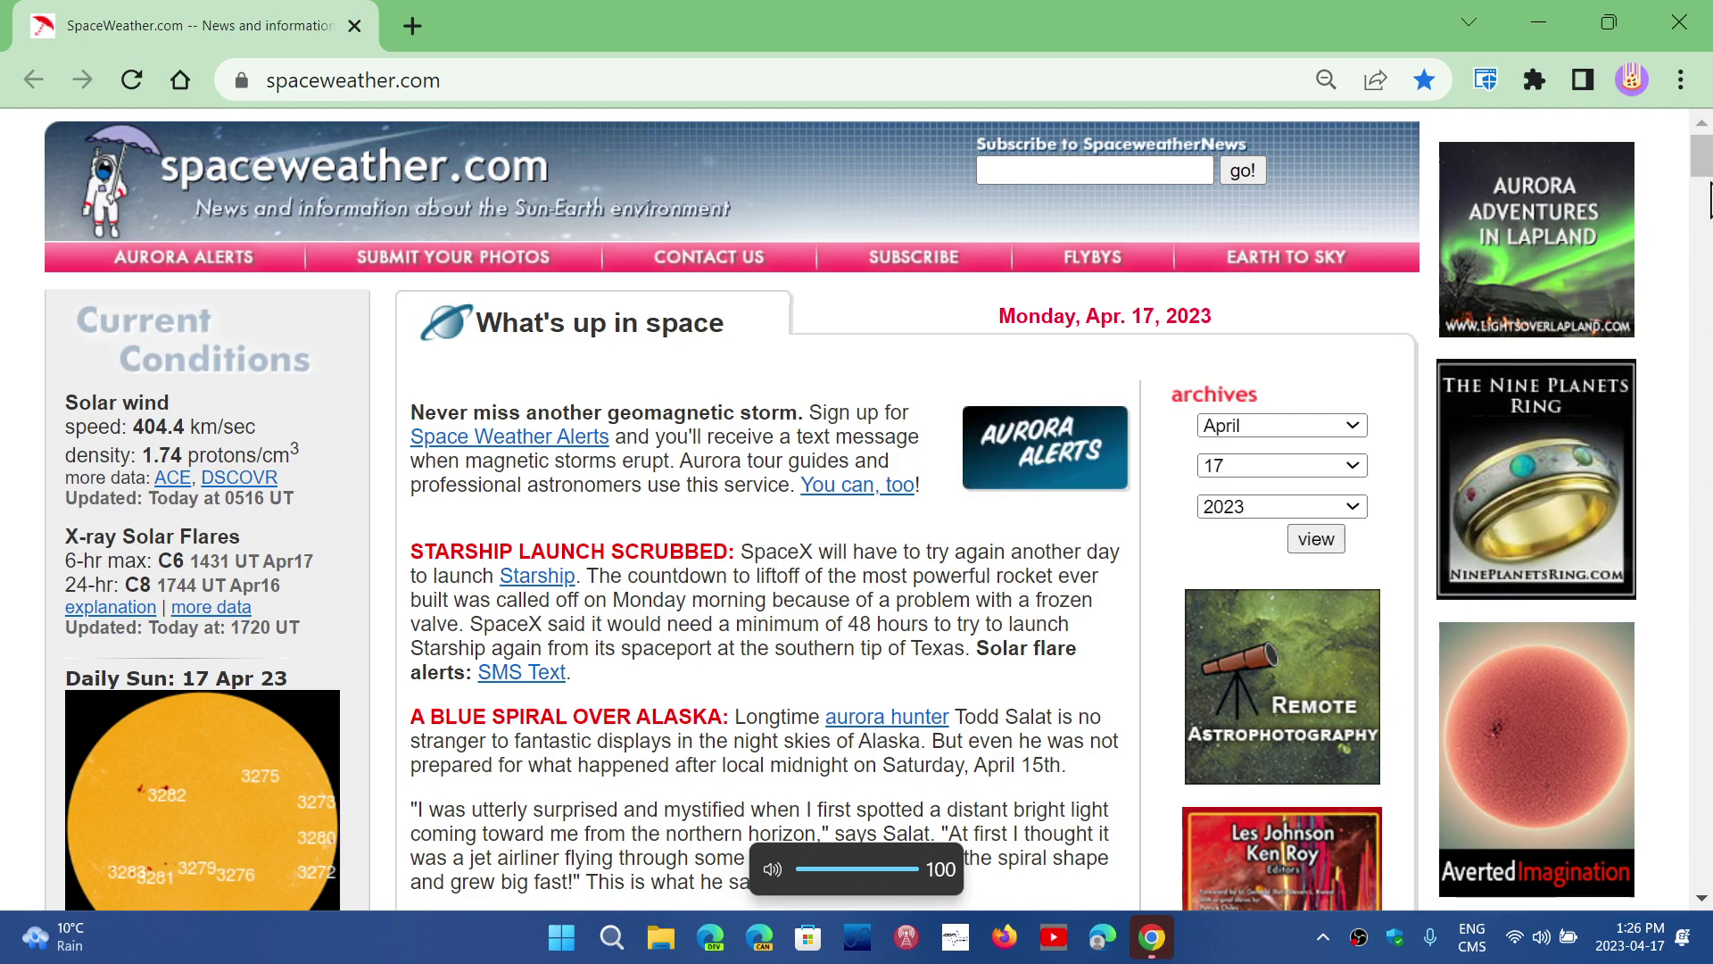
pyautogui.click(1680, 81)
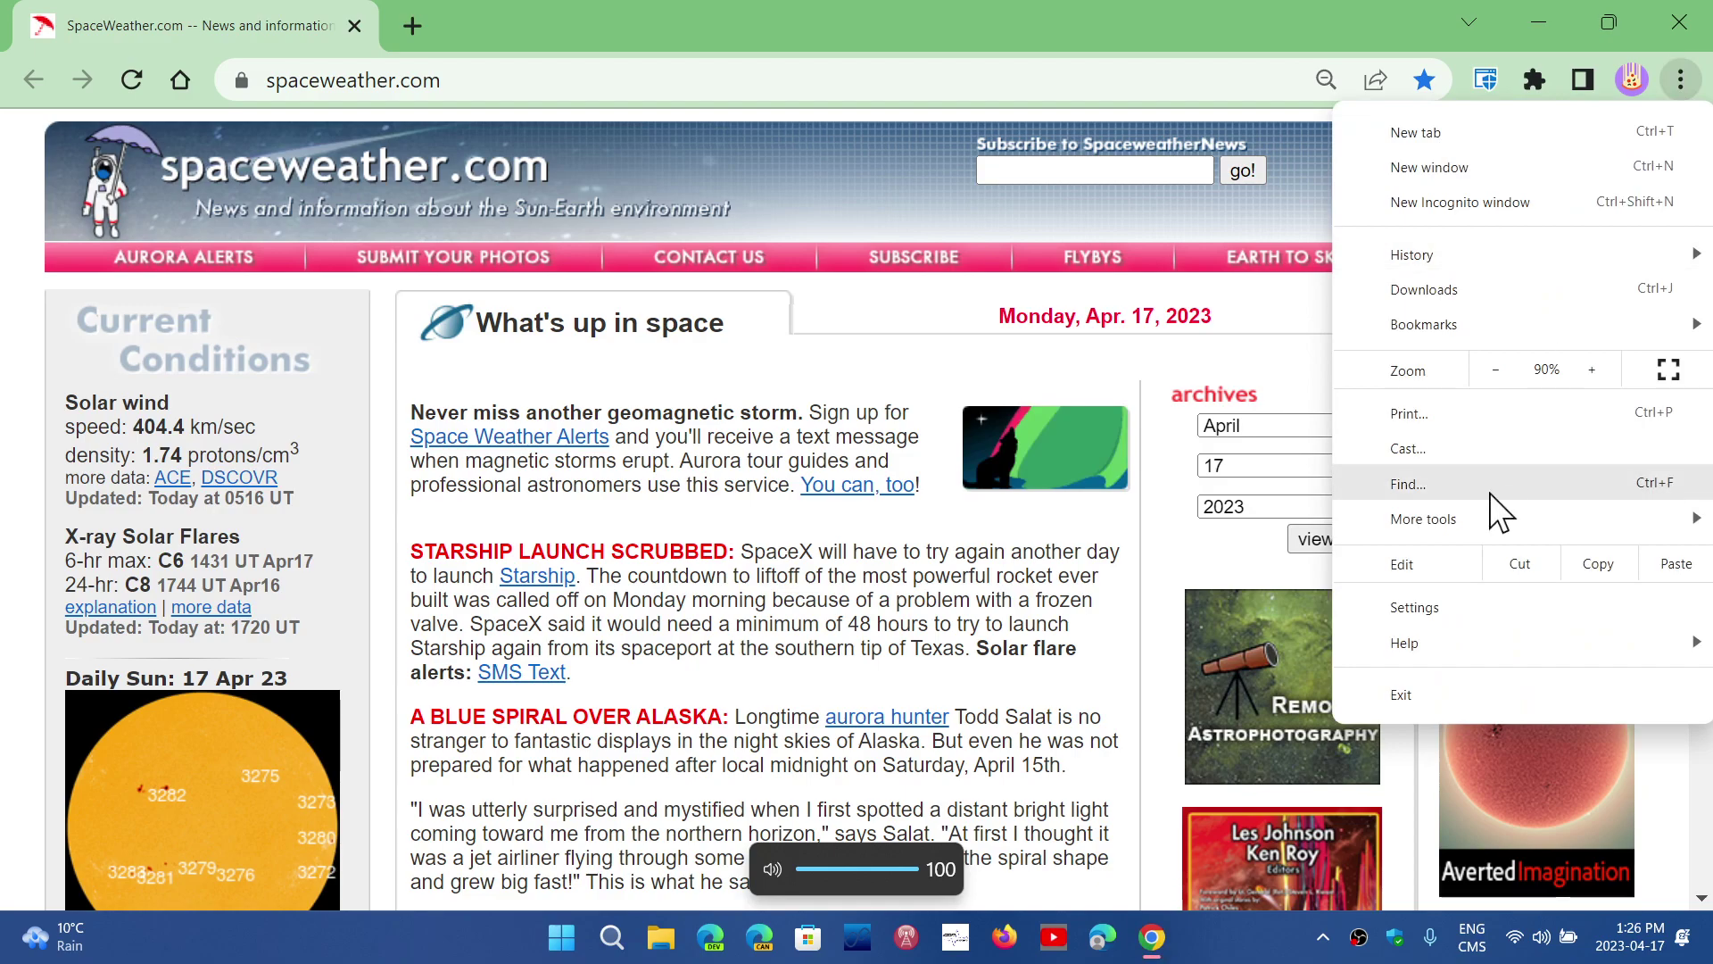
pyautogui.moveTo(1405, 644)
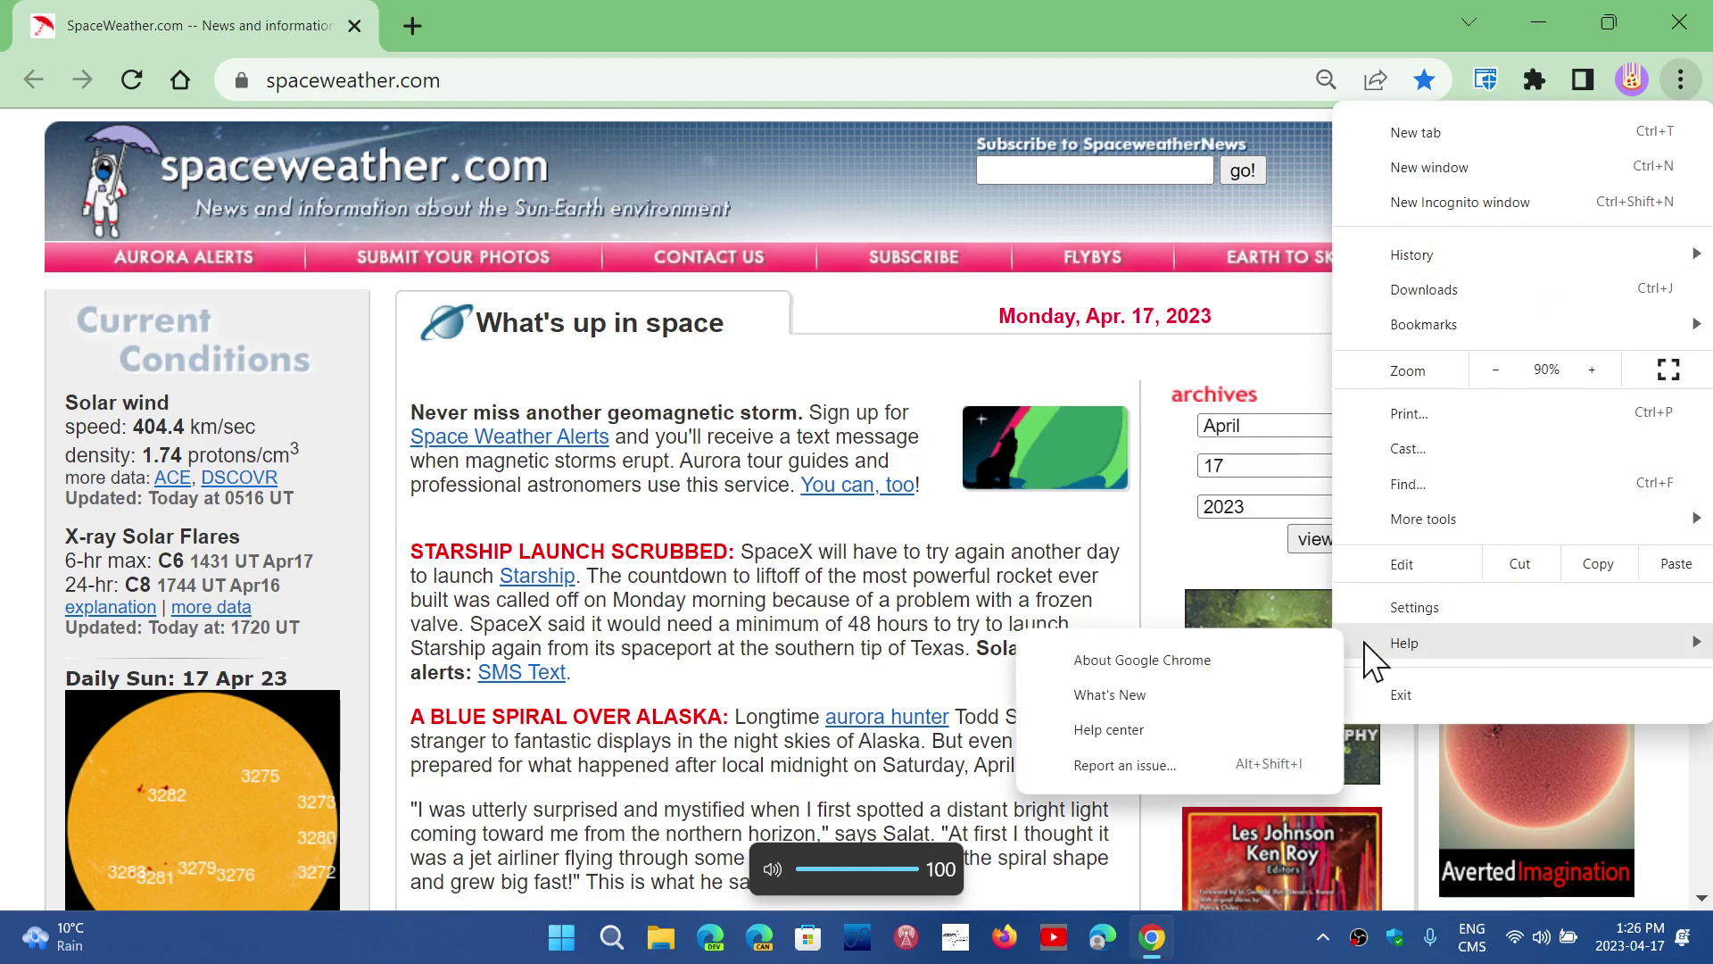
pyautogui.click(1280, 663)
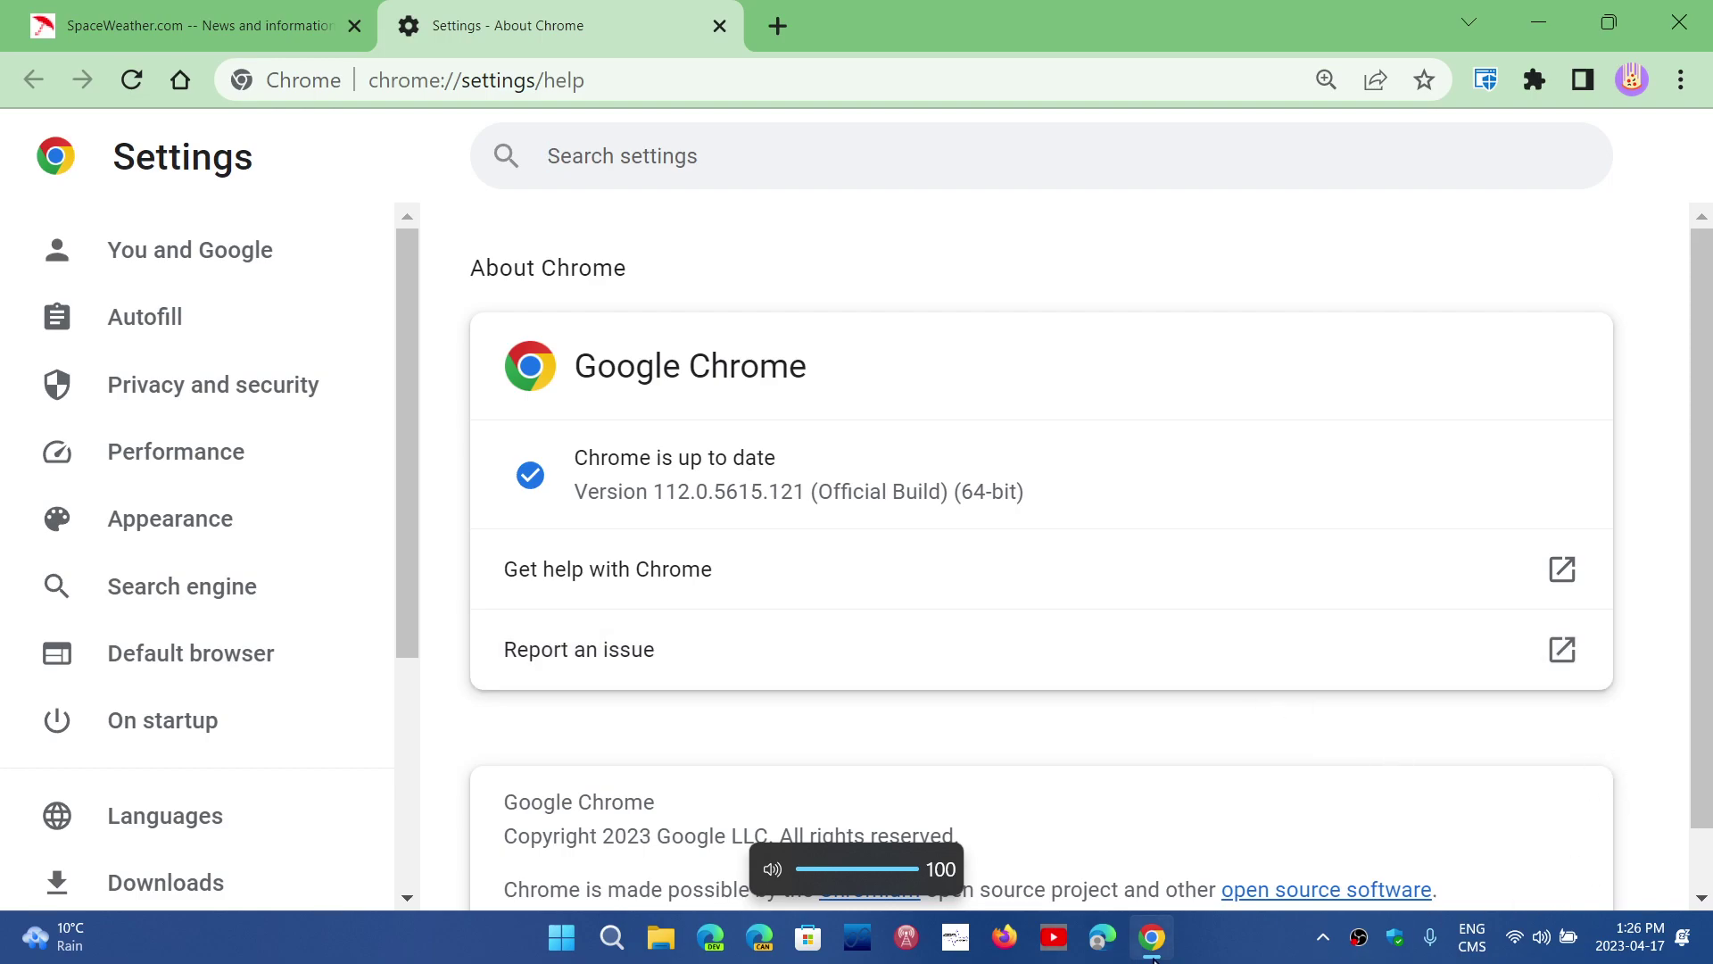
# Check that Edge's About page shows 112.0.1722.48 up to date, then close Edge.
pyautogui.click(1103, 936)
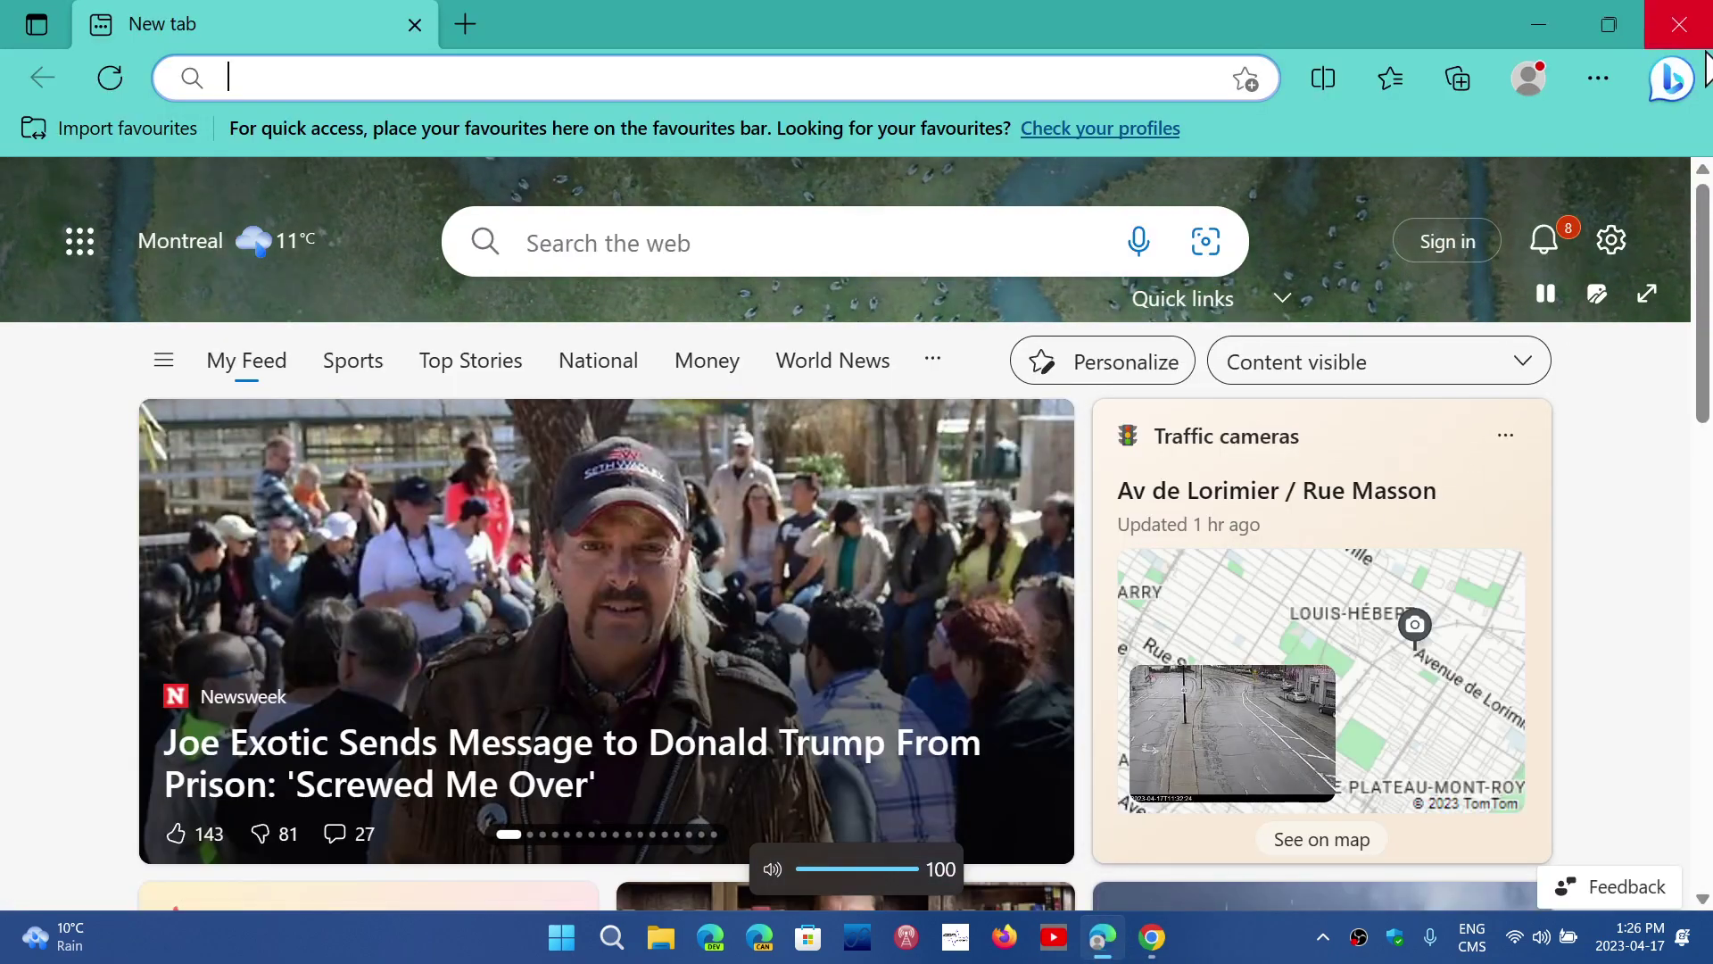
pyautogui.click(1598, 78)
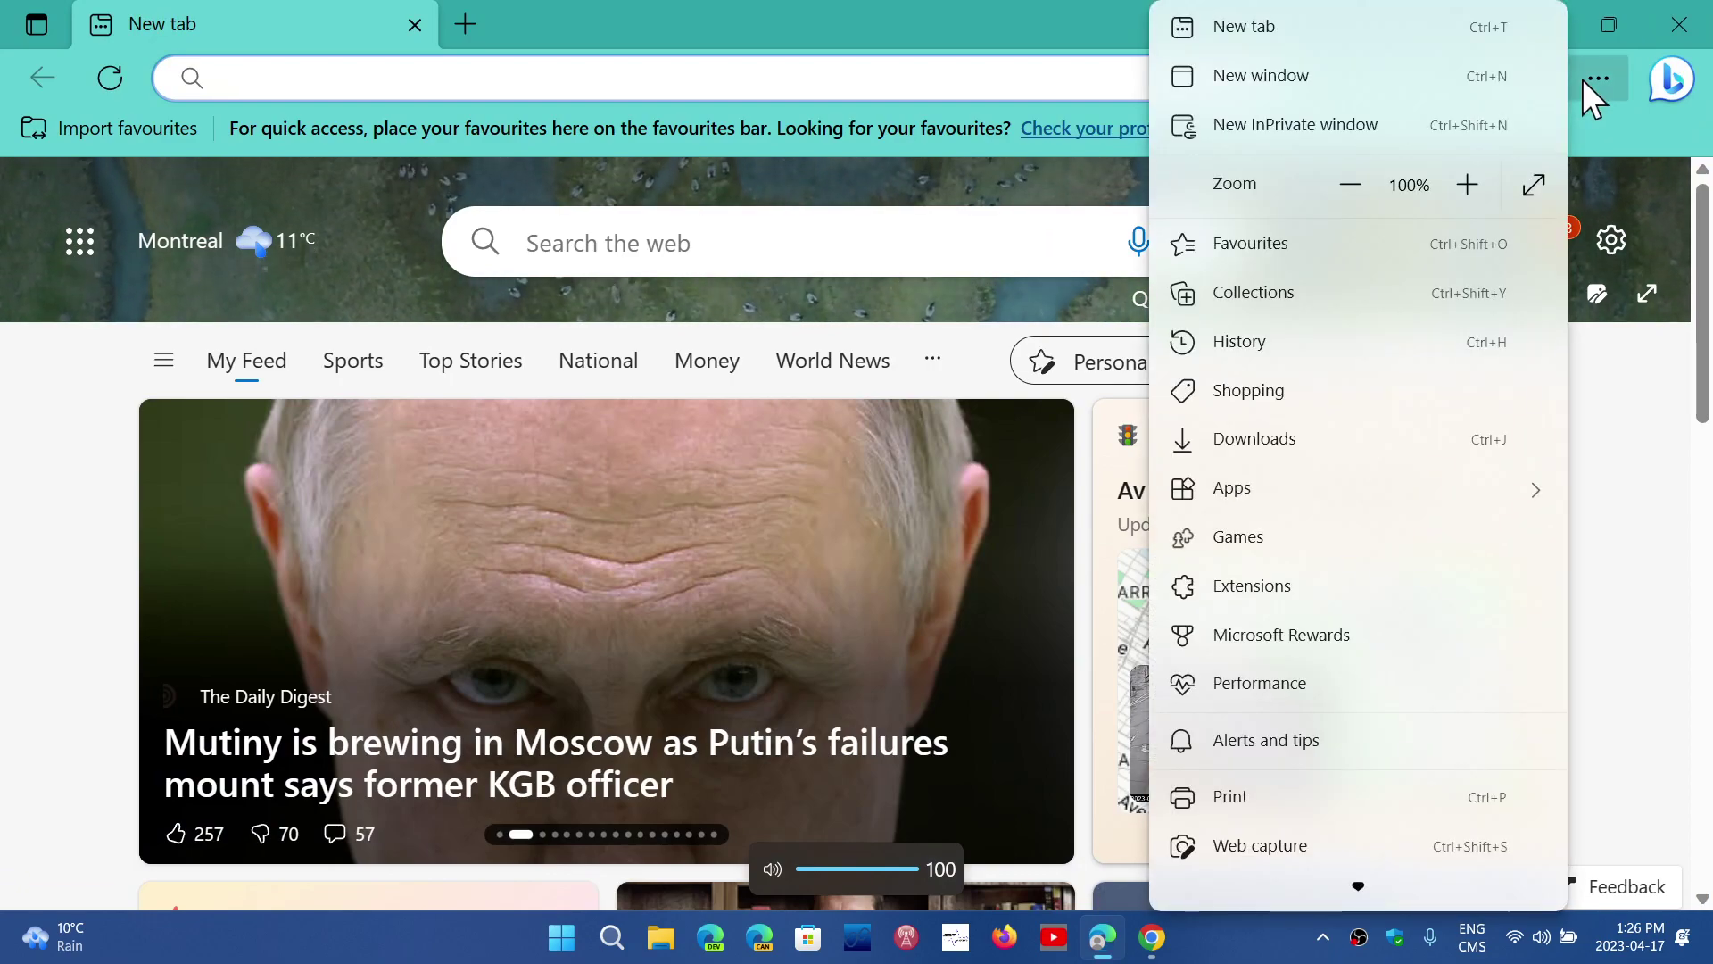
pyautogui.scroll(-5, 1439, 844)
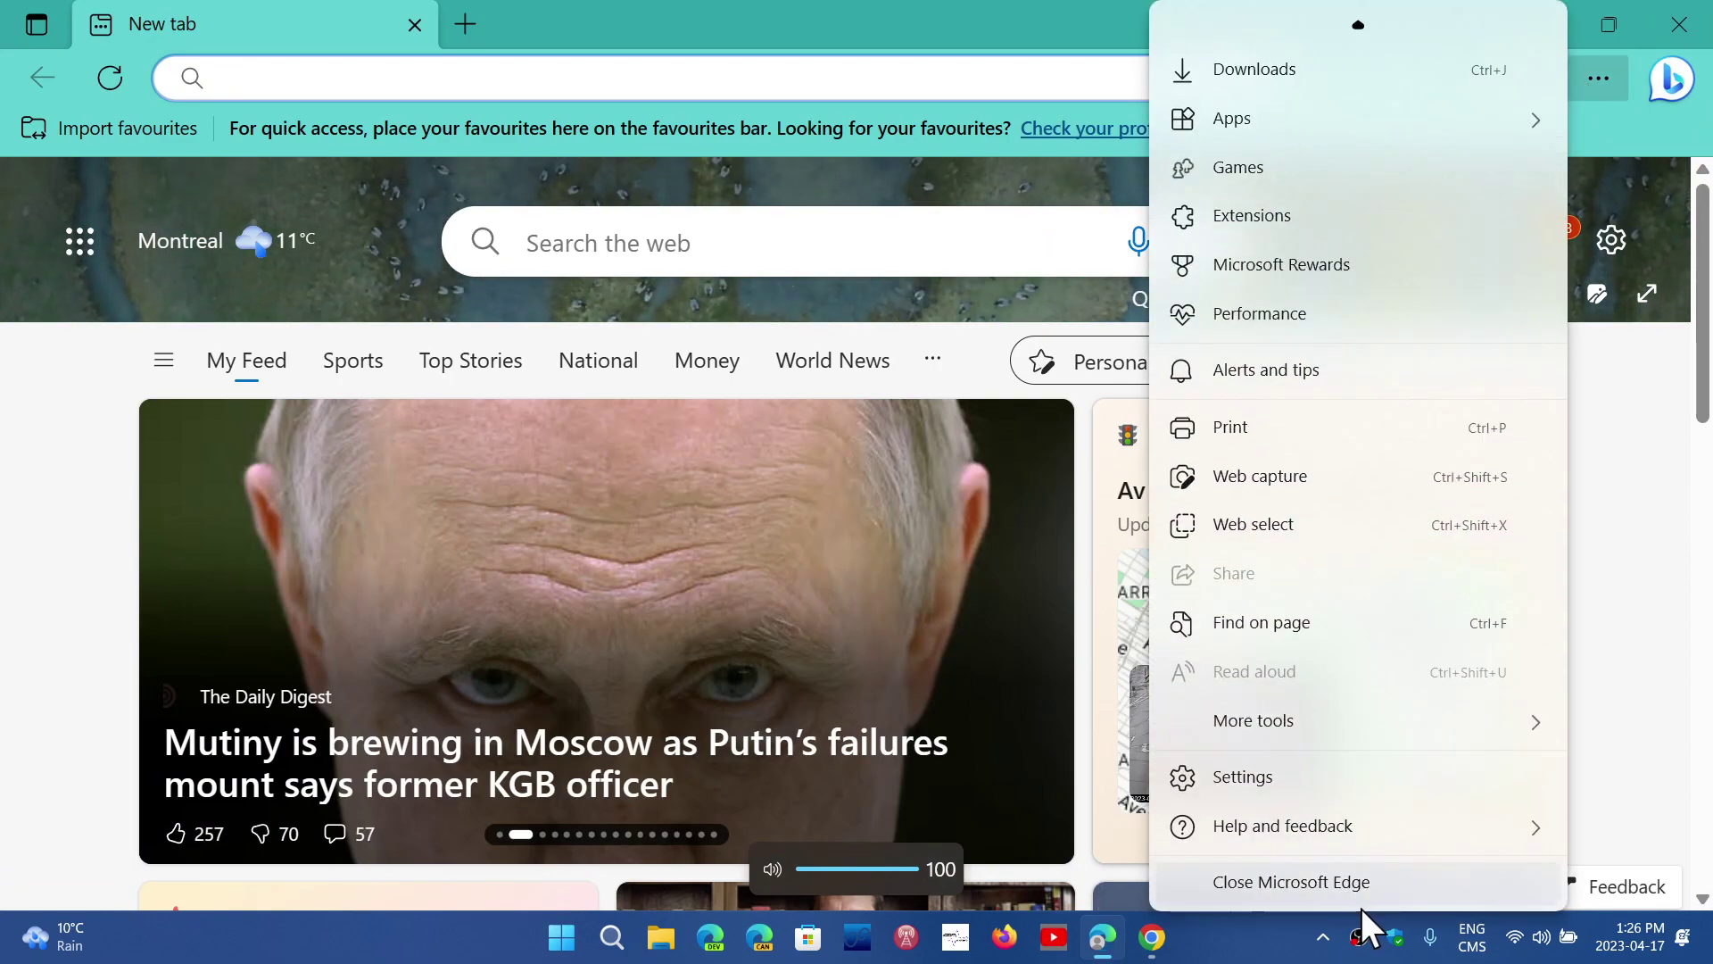
pyautogui.moveTo(1282, 826)
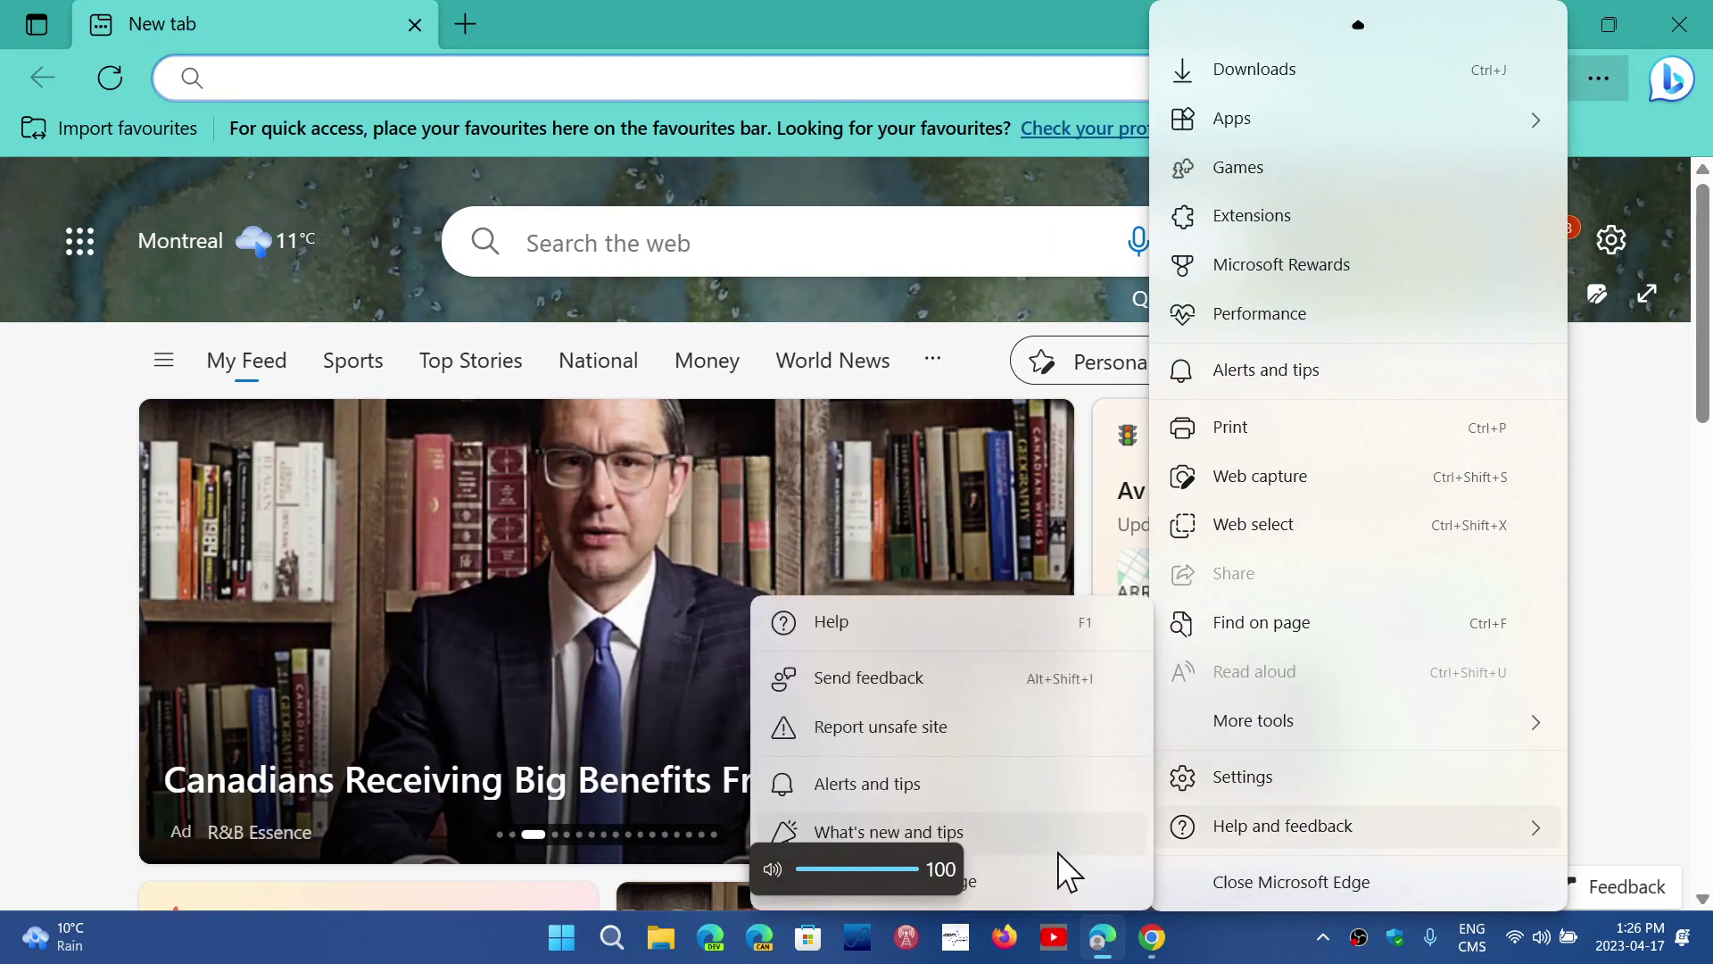
pyautogui.click(1058, 874)
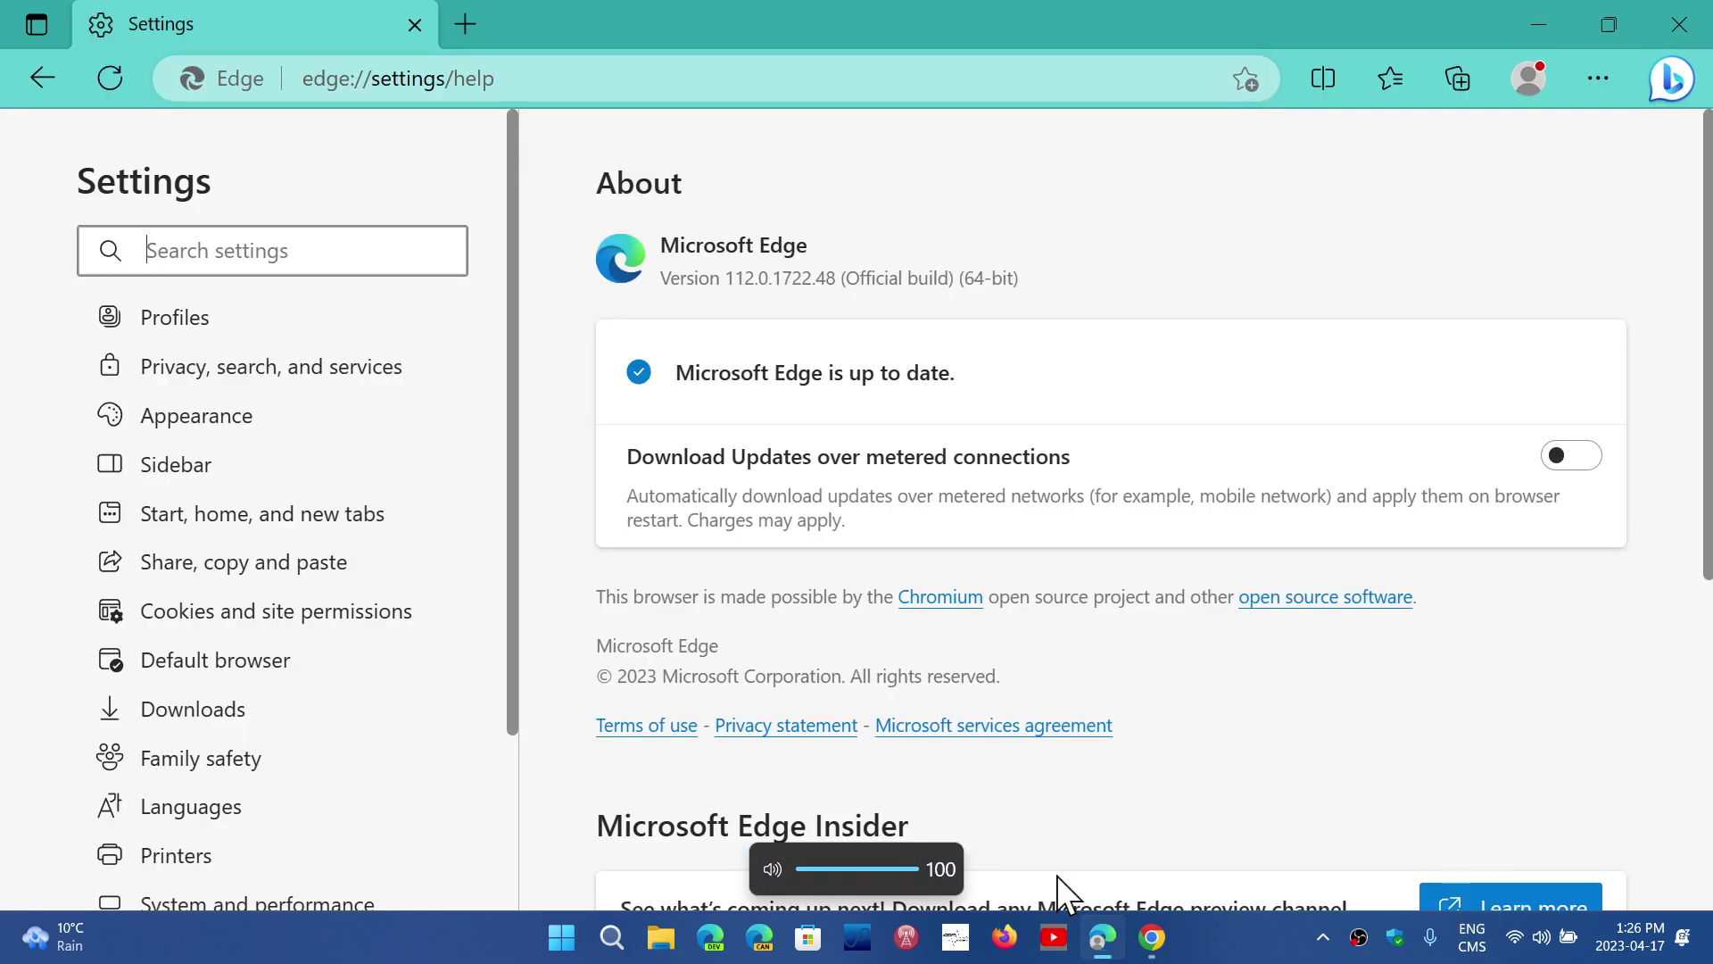
pyautogui.click(1680, 24)
# Close the Google Chrome window, leaving only the desktop.
pyautogui.click(1689, 24)
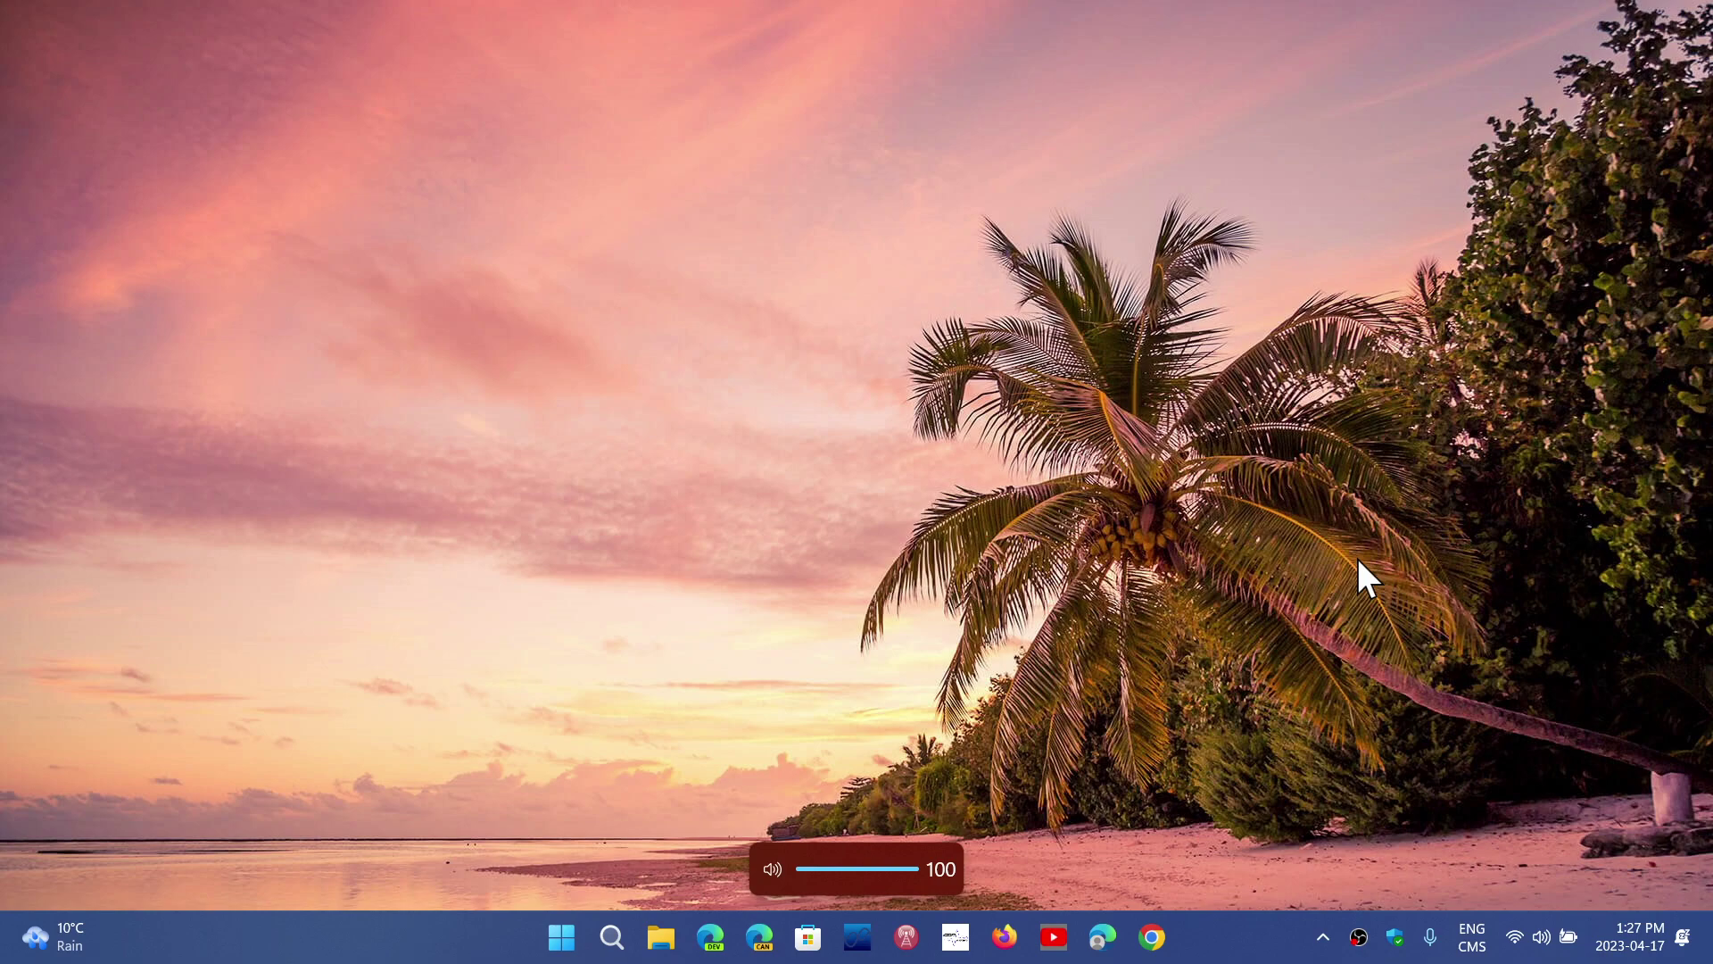
# Relaunch Chrome and reopen About Google Chrome confirming version 112.0.5615.121 is current.
pyautogui.click(1152, 935)
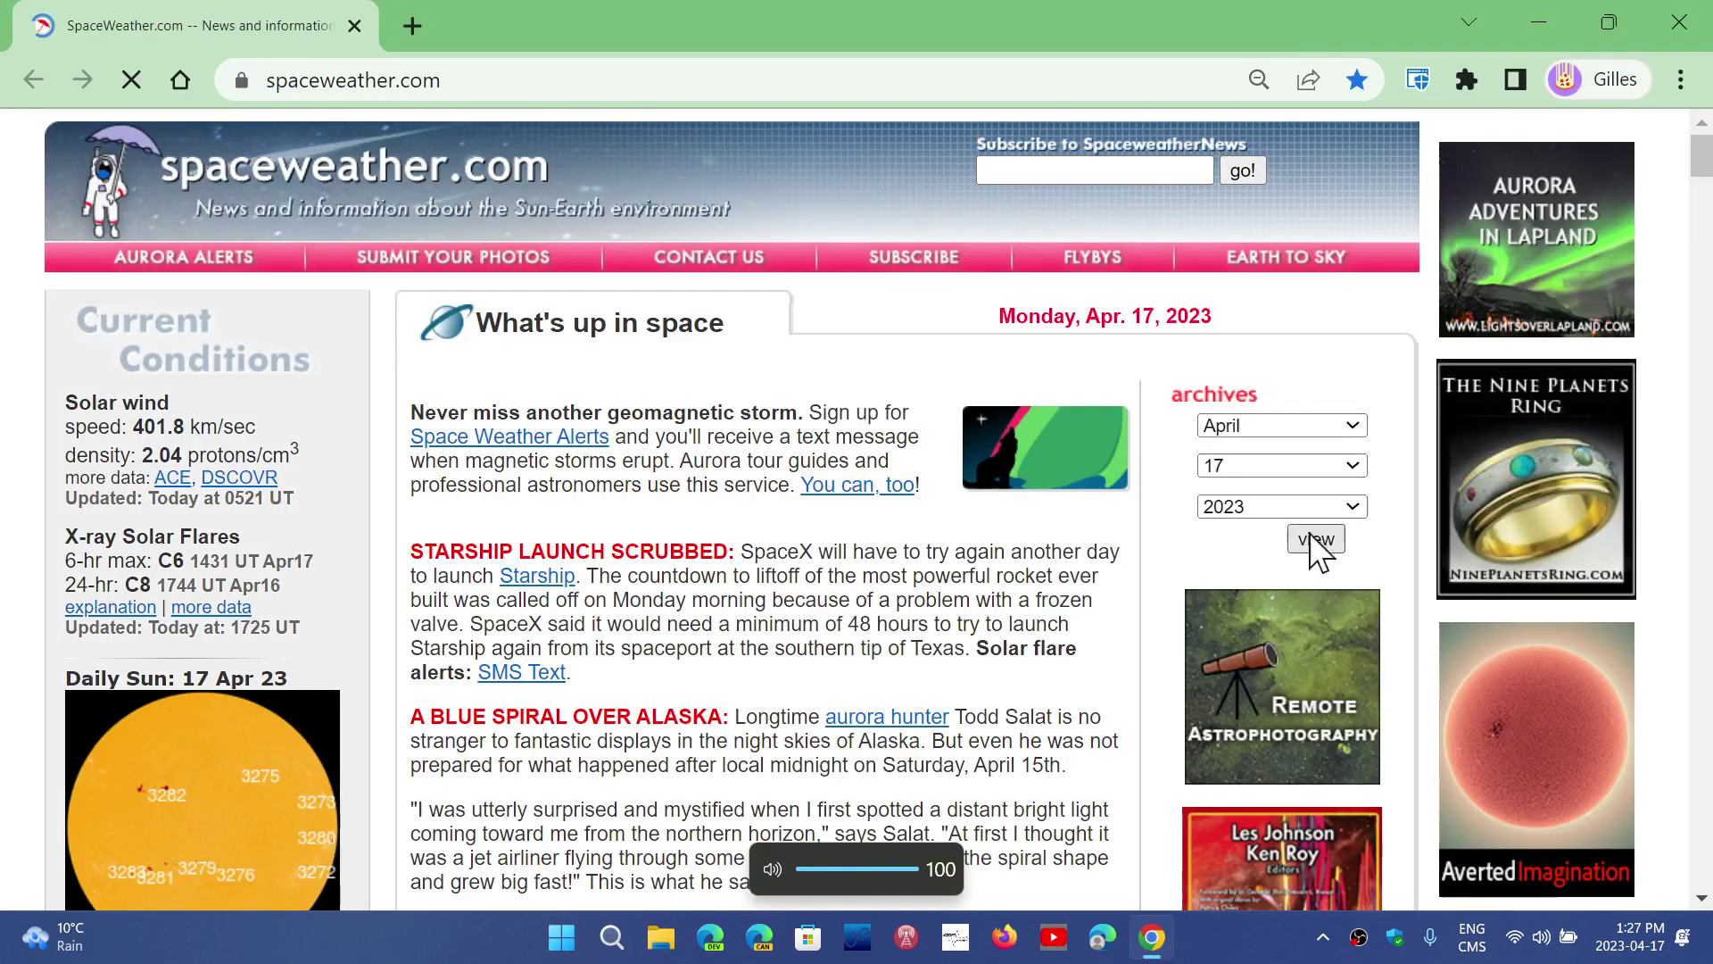
pyautogui.click(1681, 81)
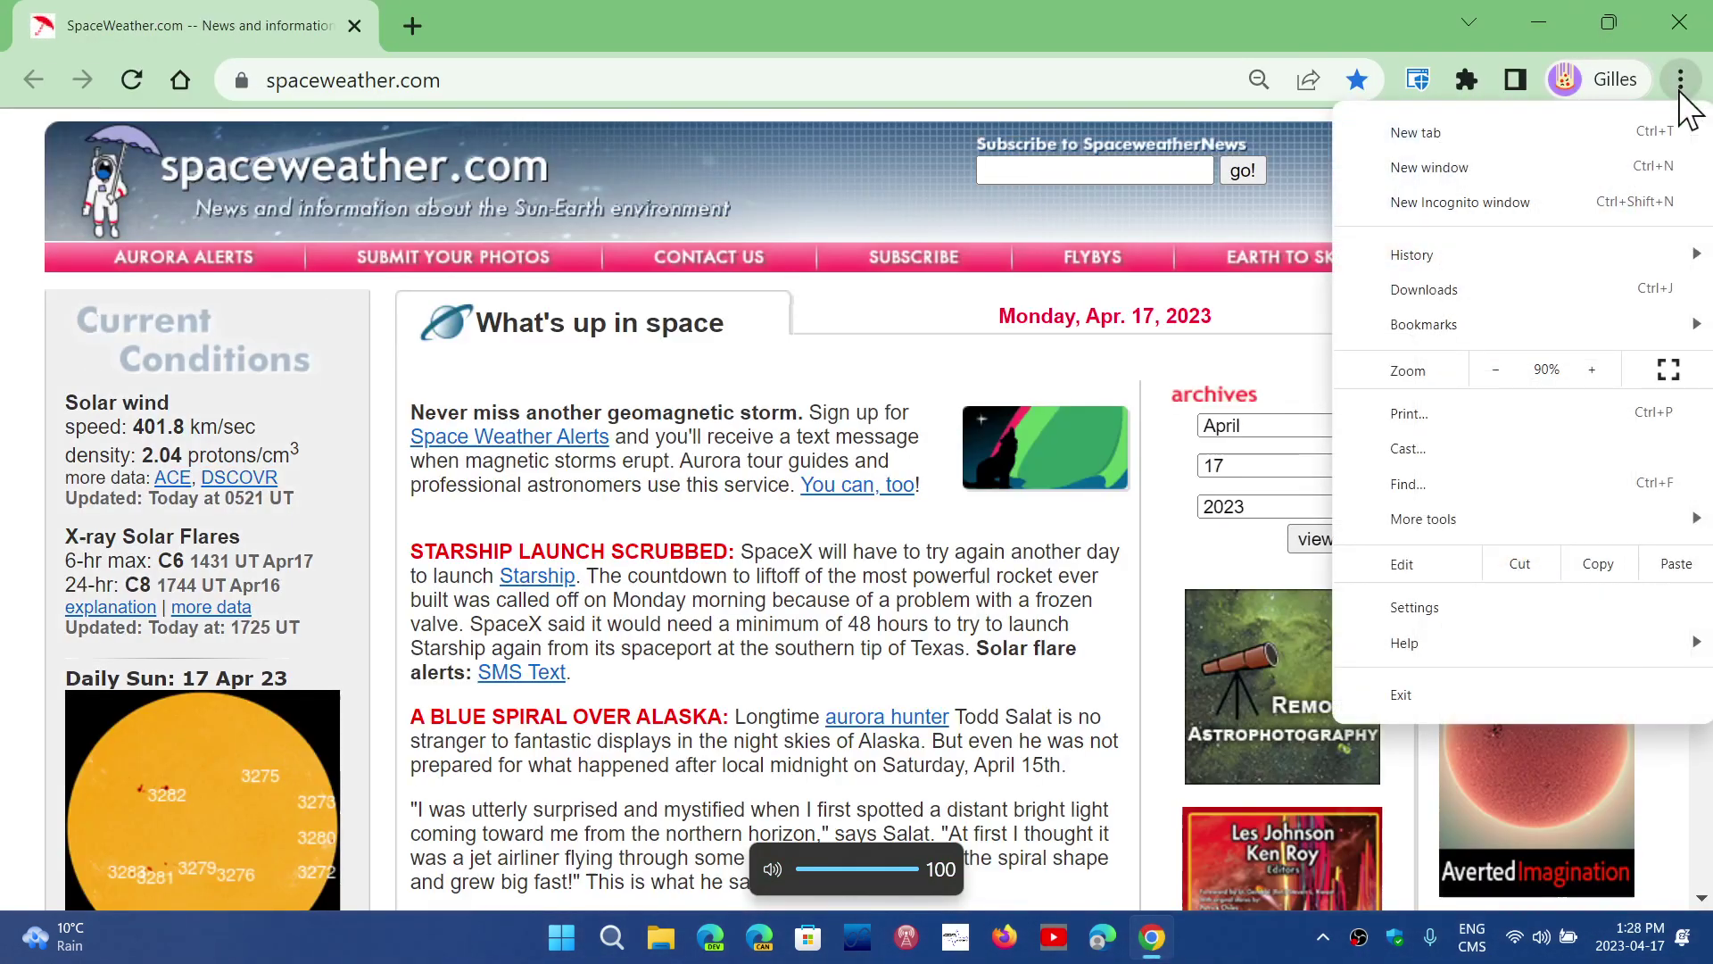
pyautogui.moveTo(1403, 642)
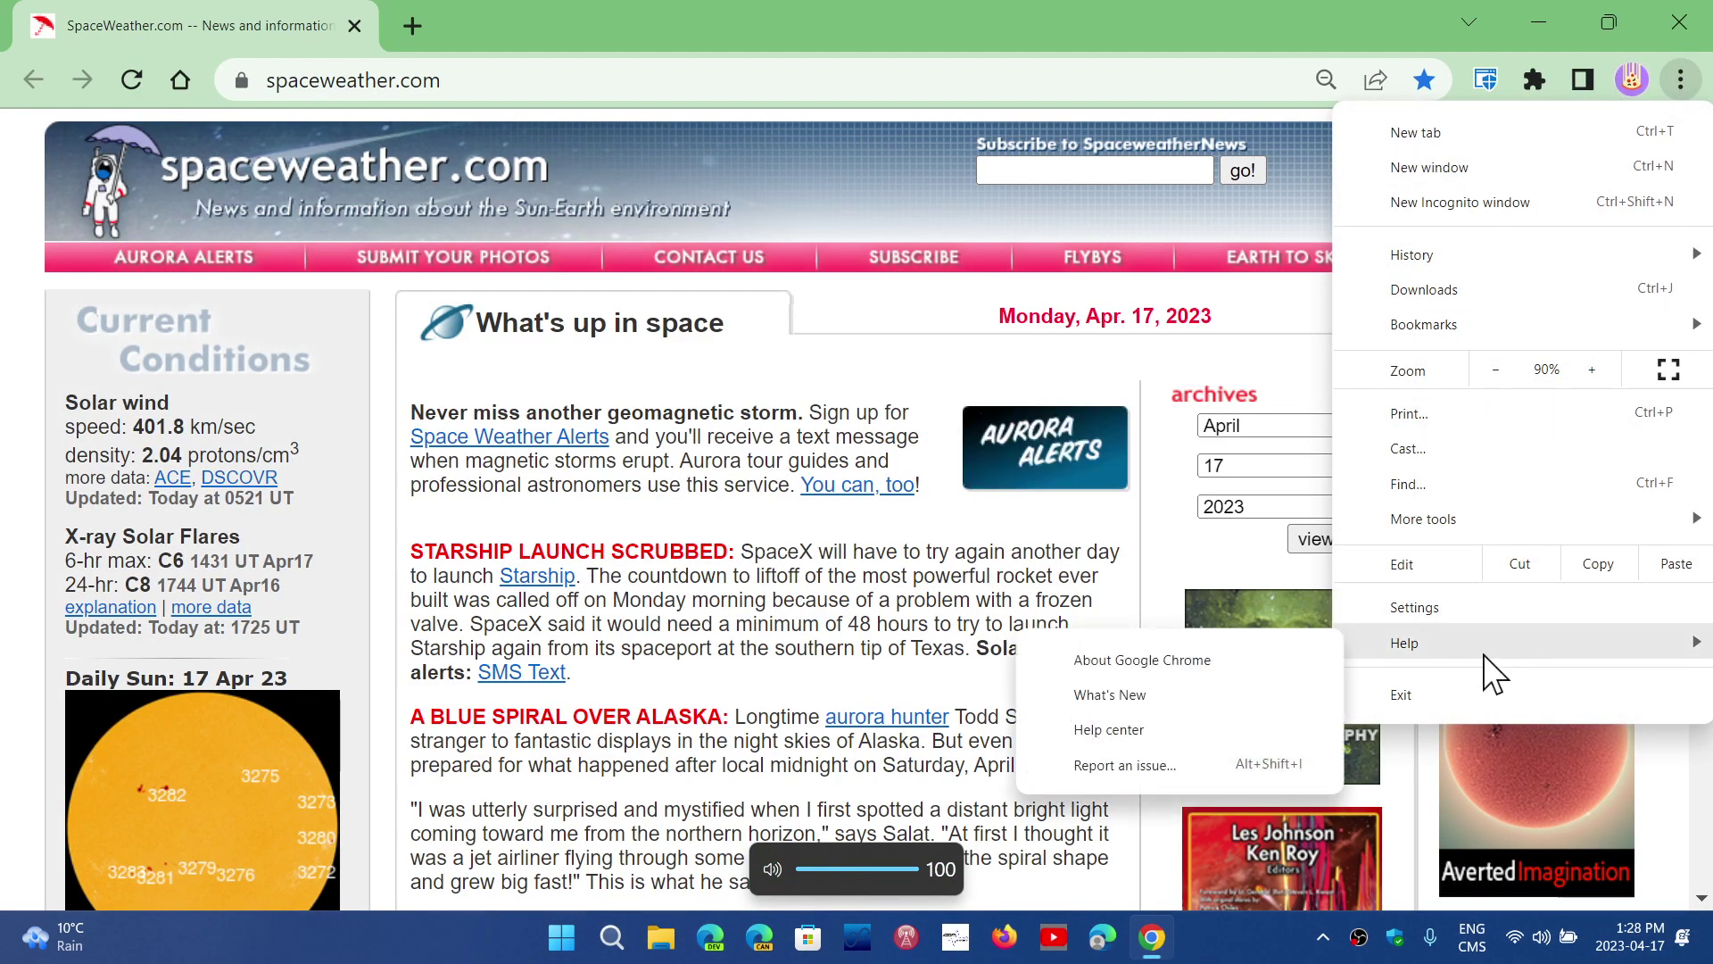
pyautogui.click(1278, 663)
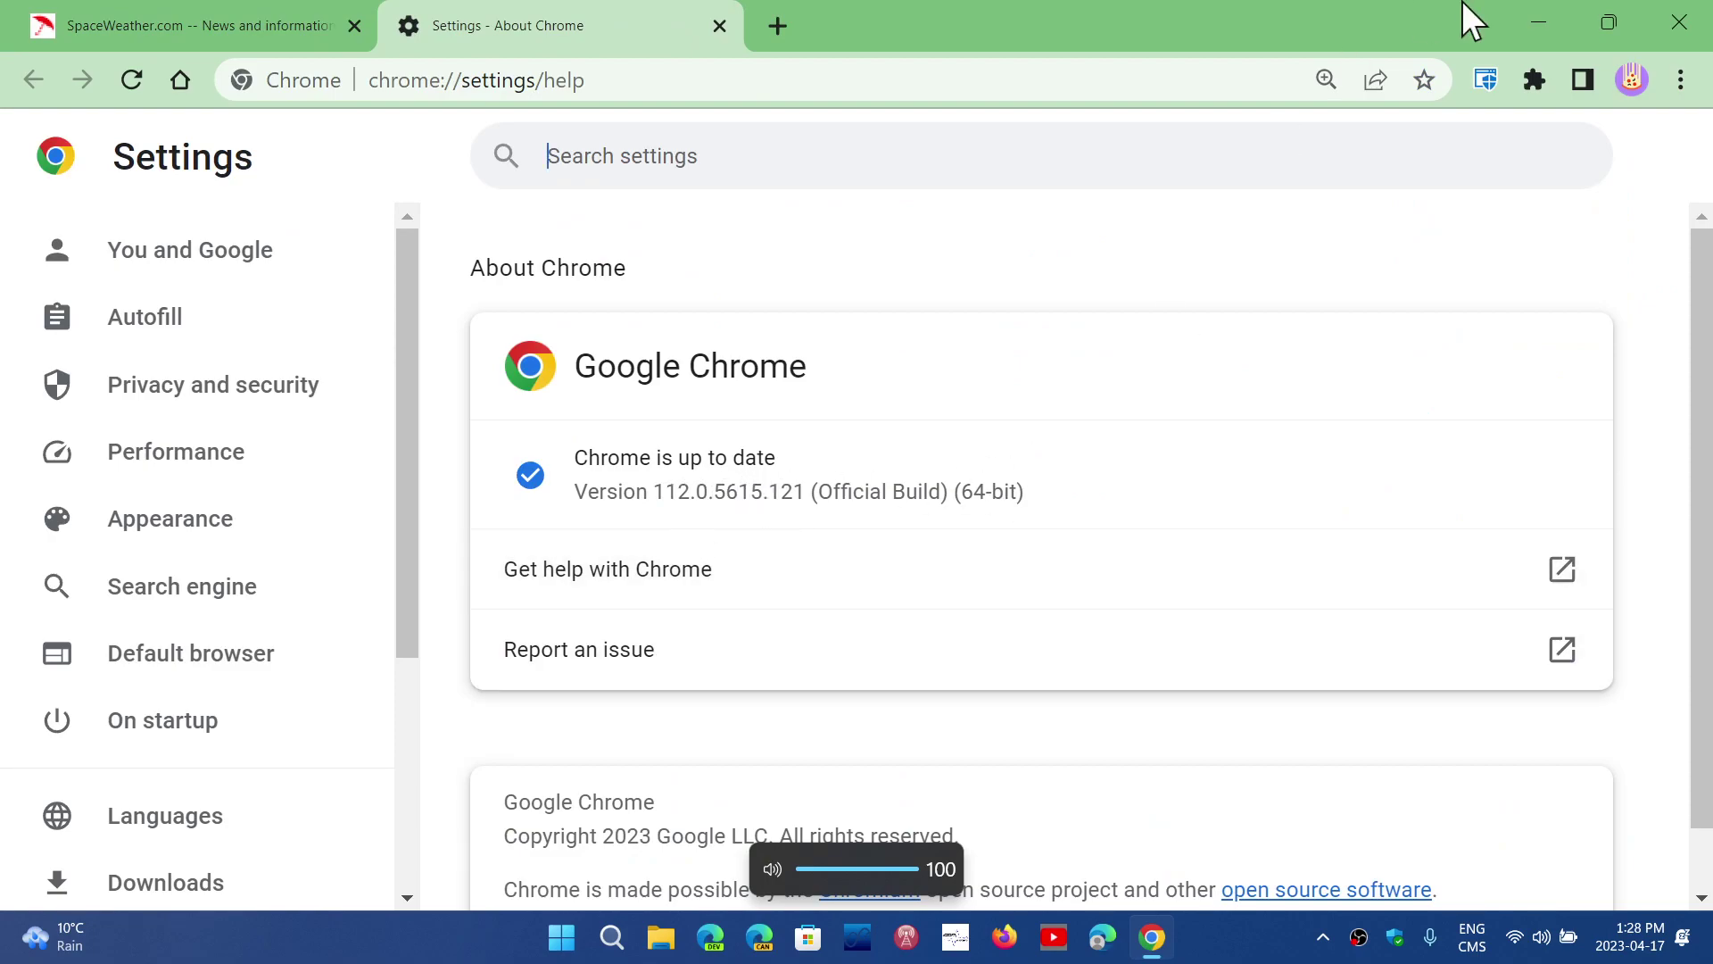
pyautogui.click(1680, 24)
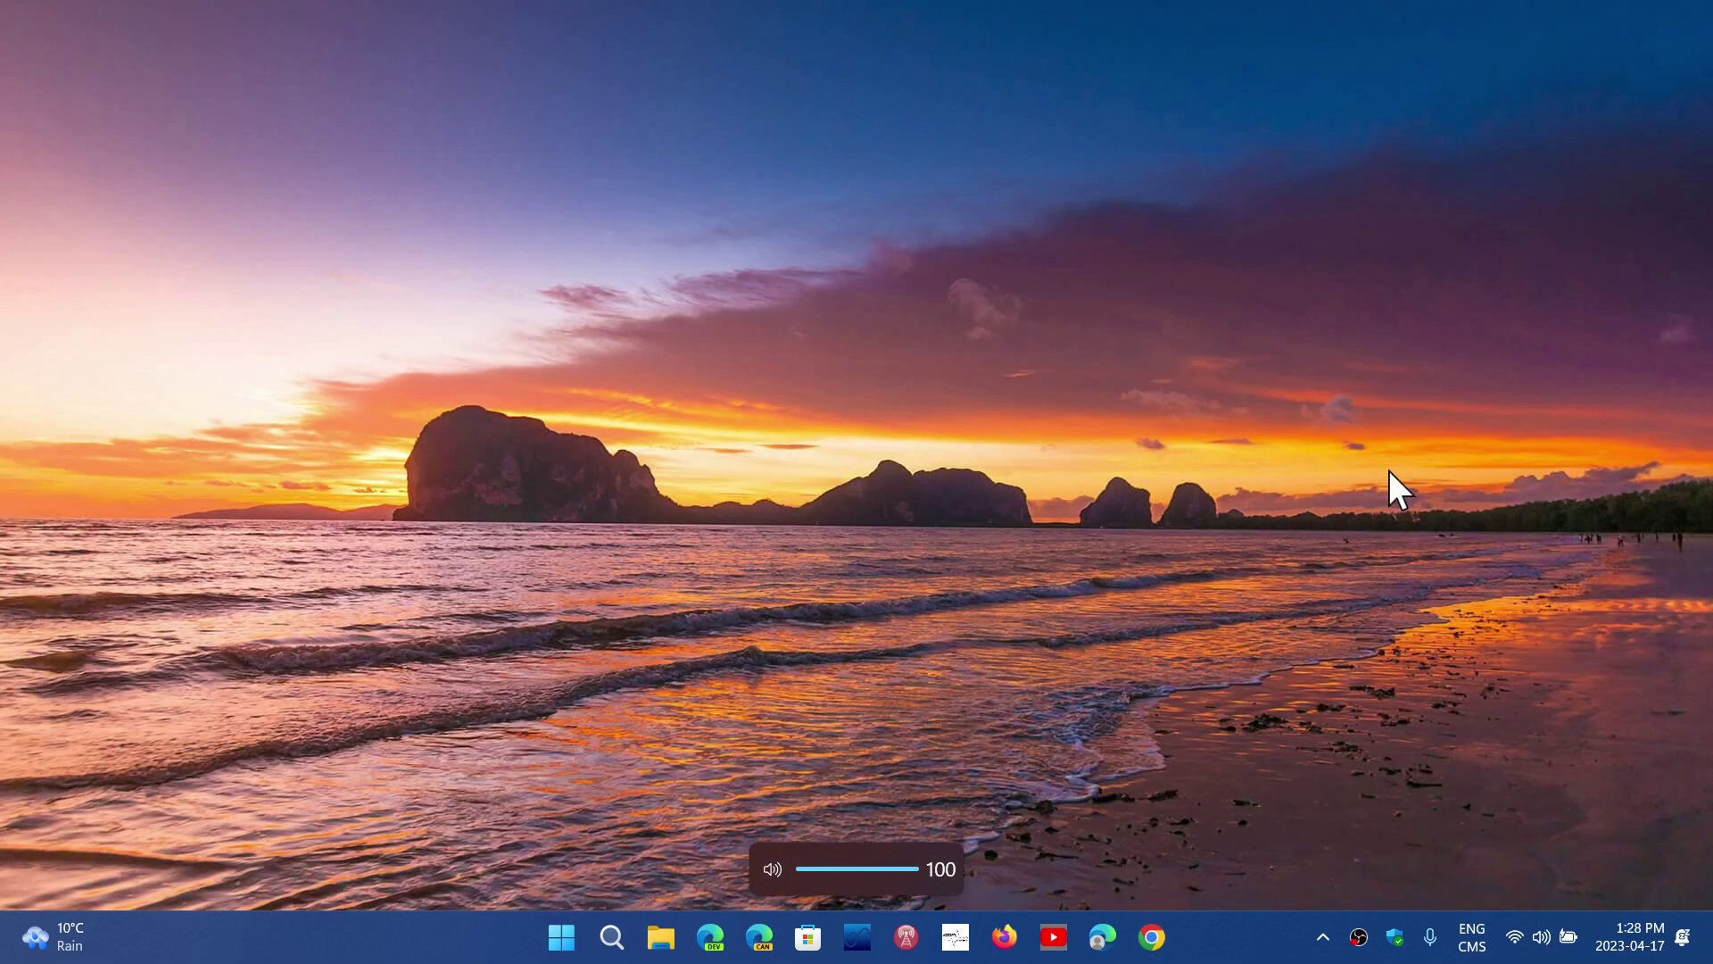